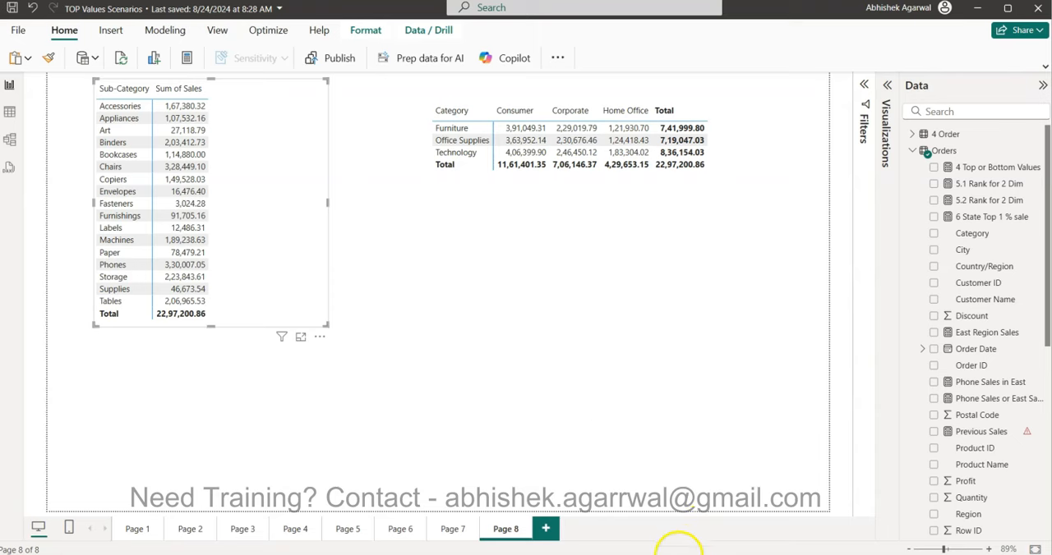
Step: Switch to the Power BI Video Tutorials spreadsheet in Chrome, review its training link and video list, and return to the report
click(739, 456)
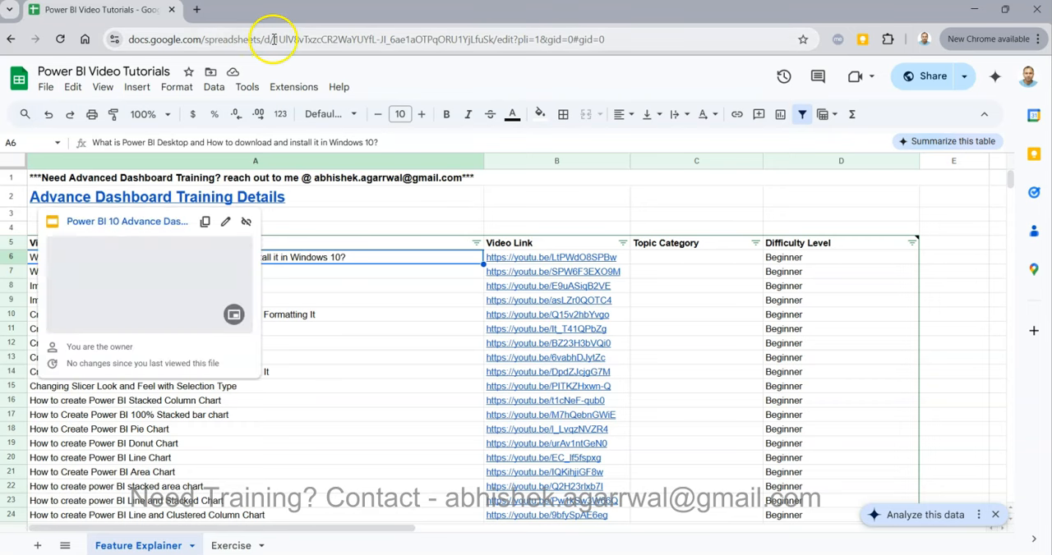
click(341, 278)
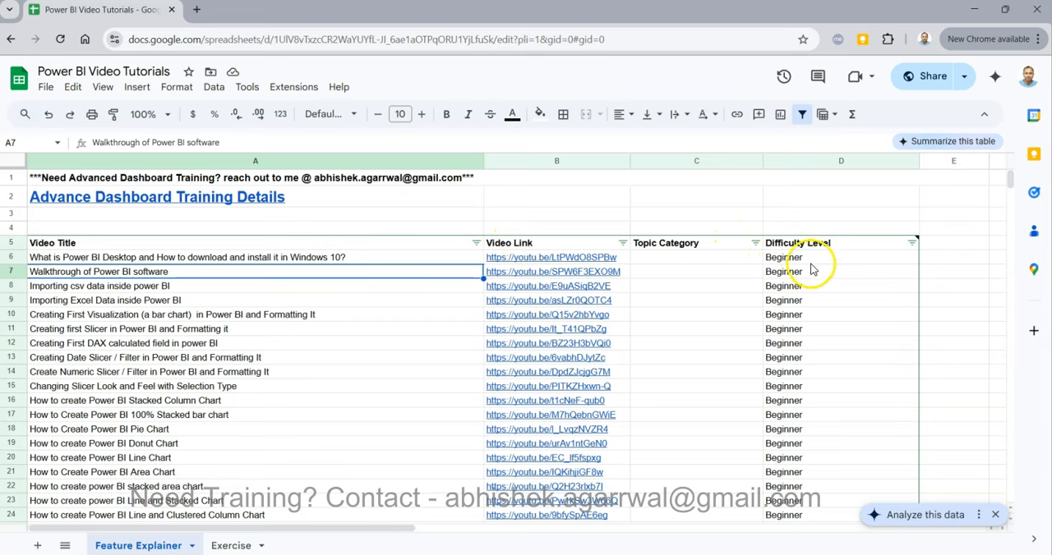
mouse_move(362, 212)
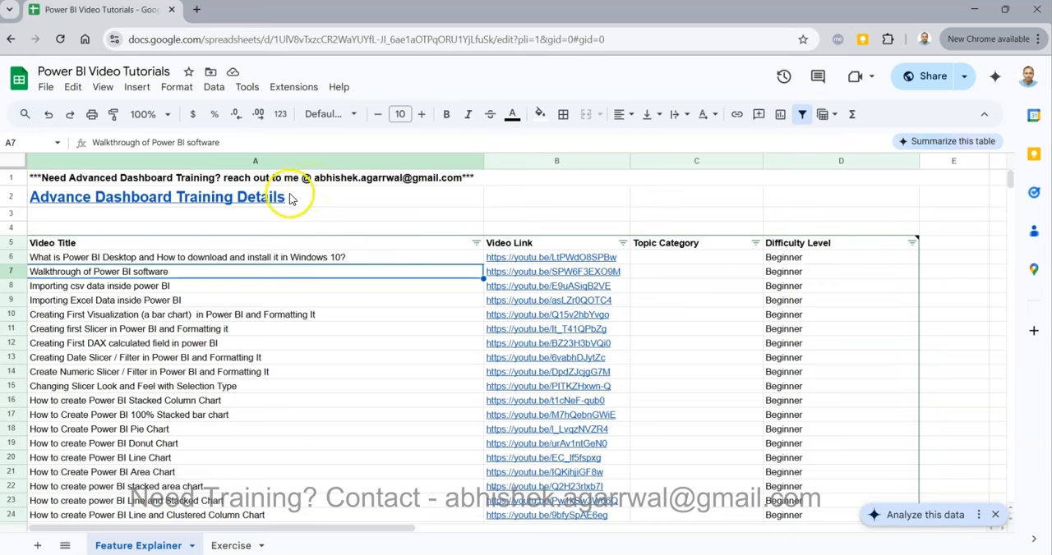
mouse_move(287, 198)
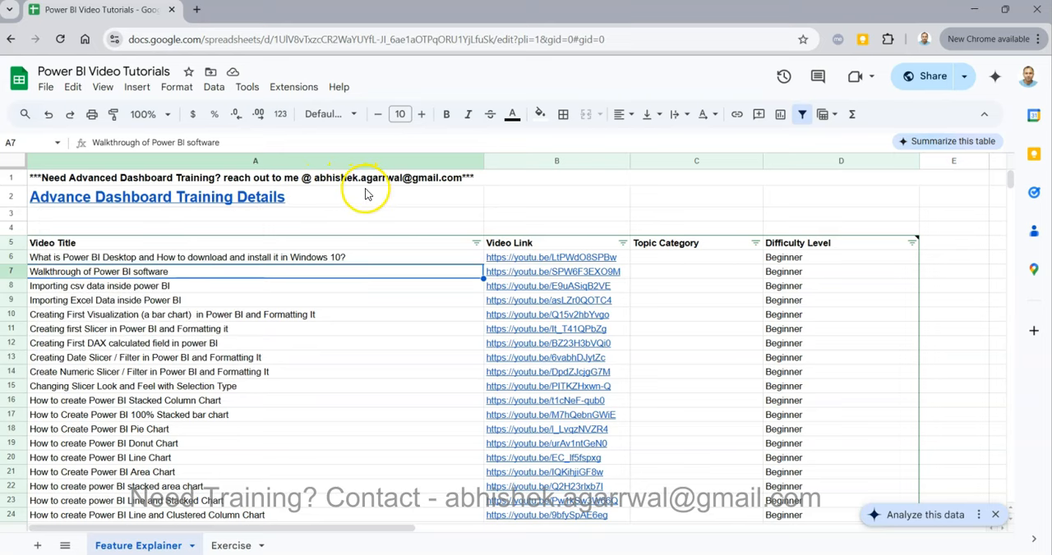
click(373, 259)
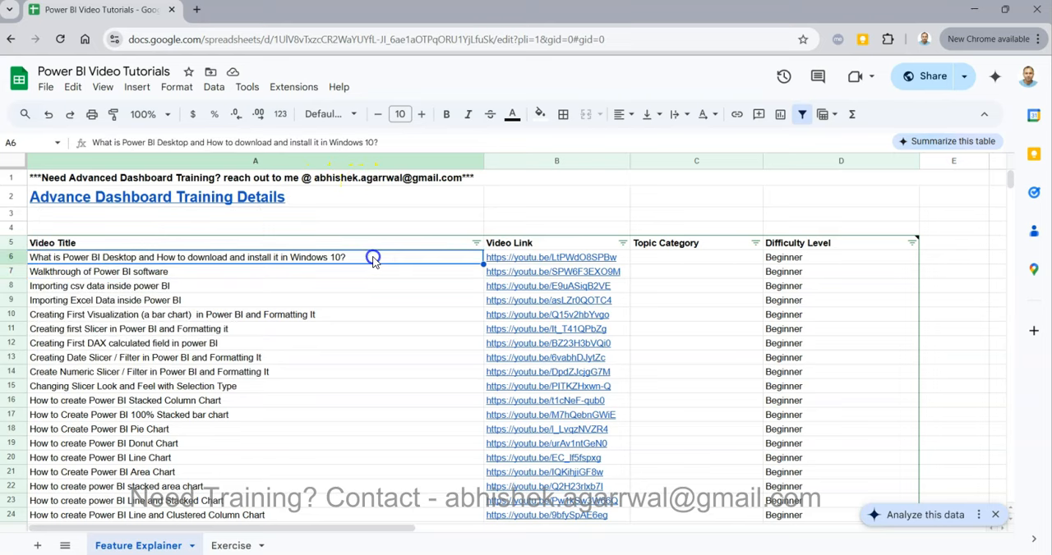
click(390, 244)
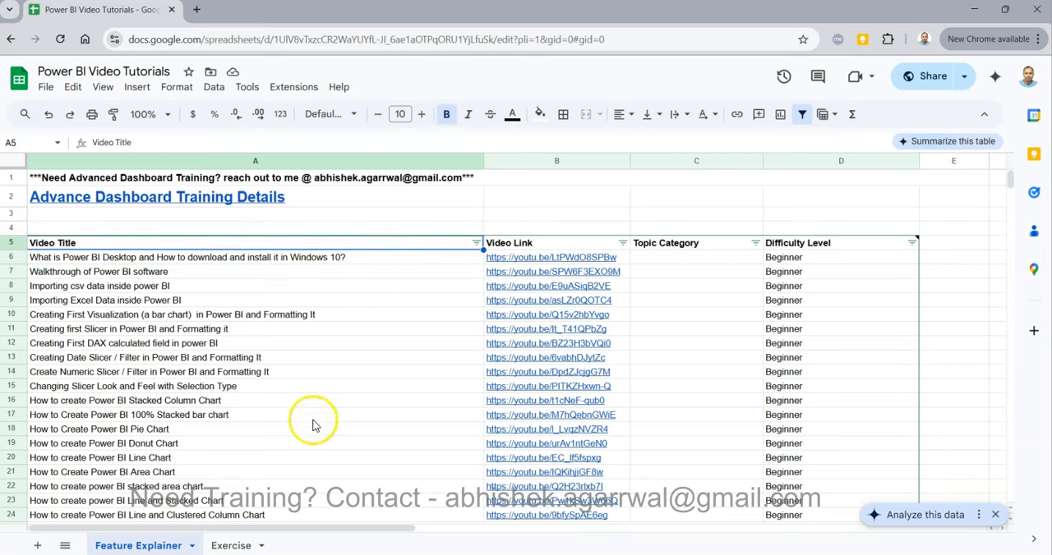
click(287, 518)
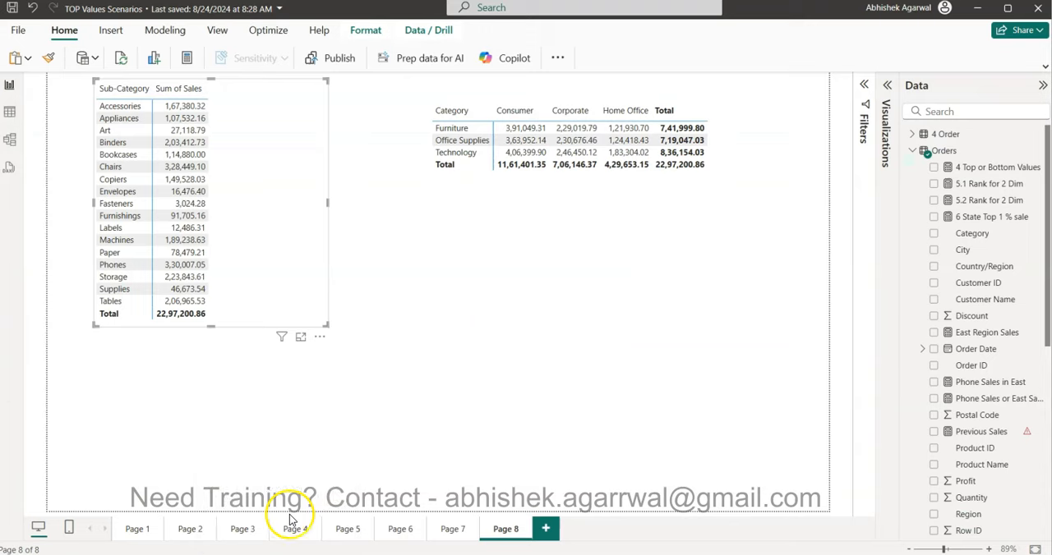
Step: Move the Sub-Category matrix lower on Page 8 and add a Versus previous visual calculation to it
drag(252, 186, 275, 249)
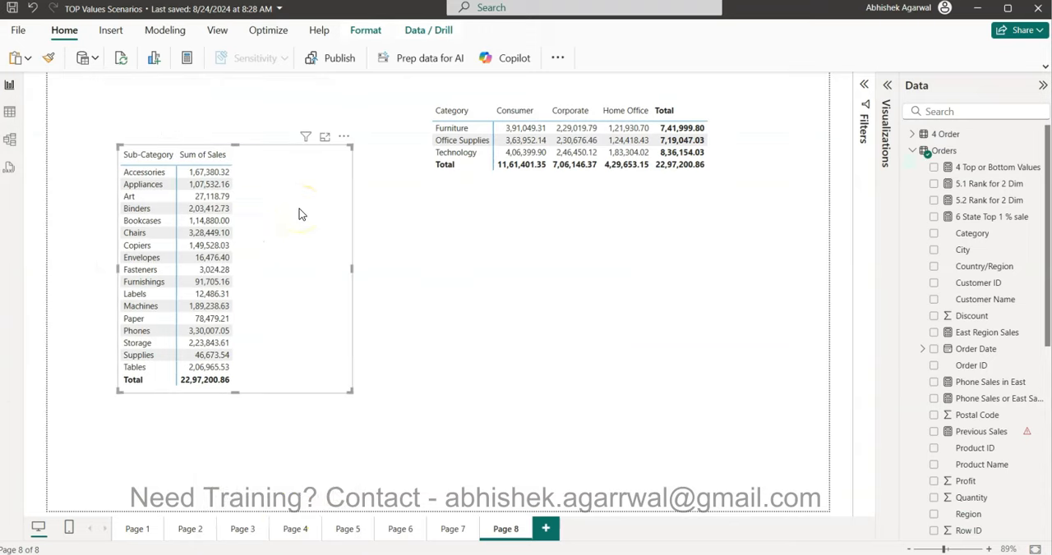
click(345, 137)
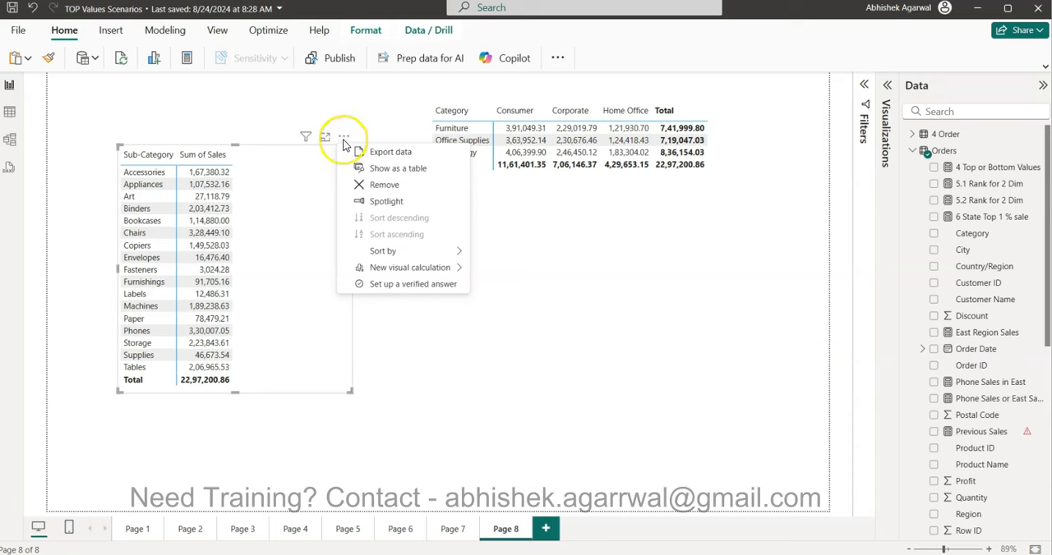
mouse_move(401, 270)
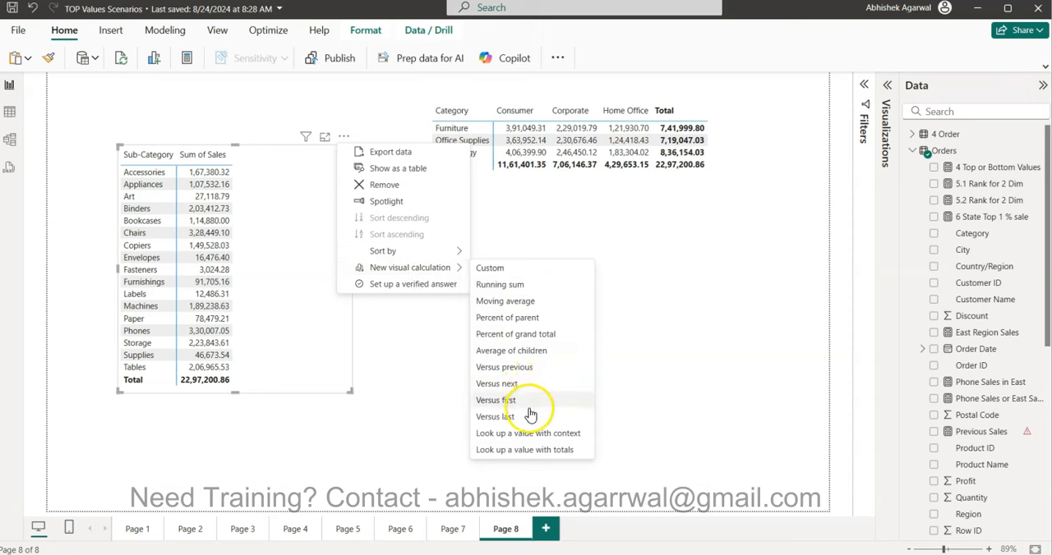
click(530, 372)
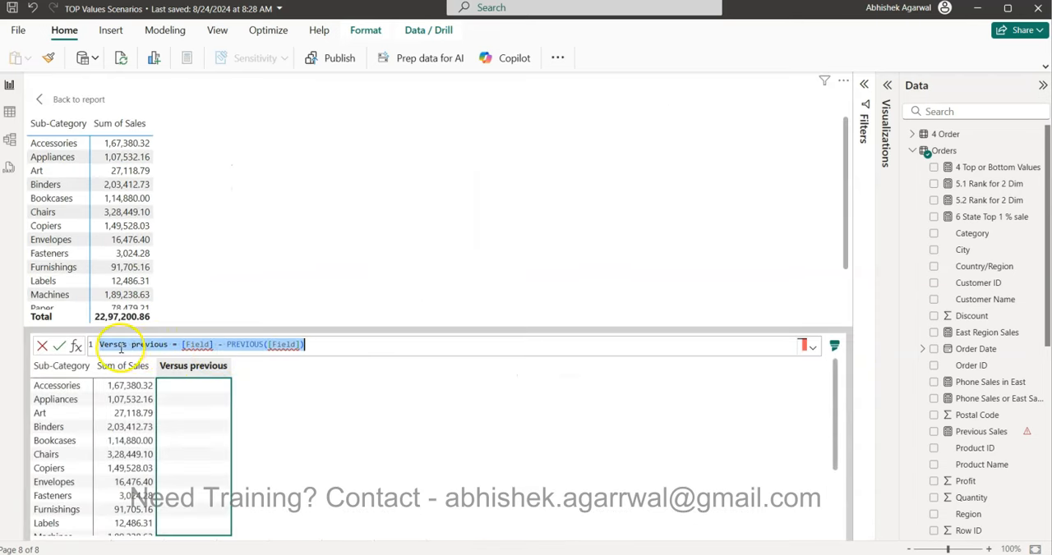
Step: Rename the visual calculation in its formula as Sales Compraison
double_click(156, 345)
drag(156, 345, 92, 346)
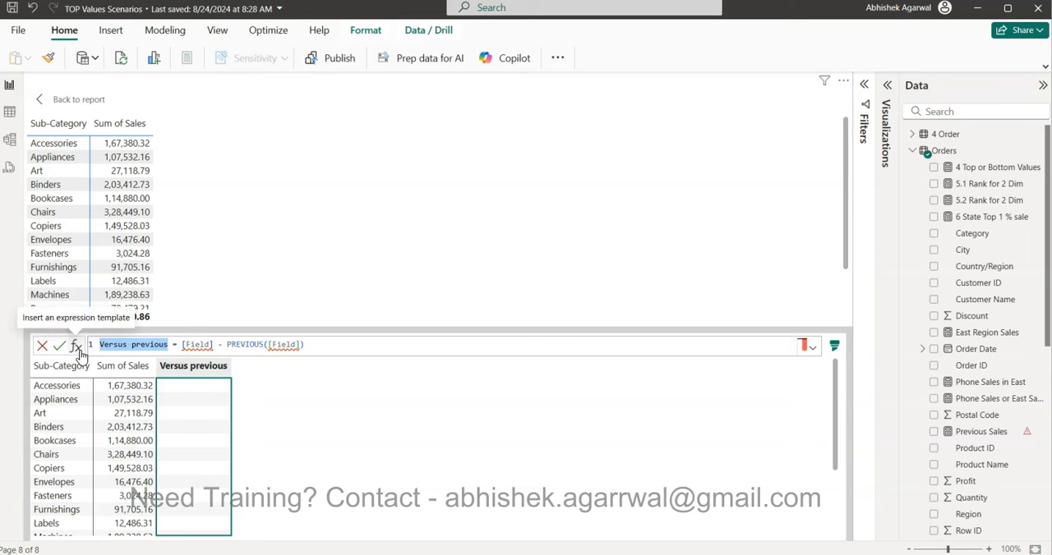
text(Sales Compraison)
Step: Replace the first [Field] placeholder in the Sales Compraison formula with [Sum of Sales]
drag(186, 345, 208, 345)
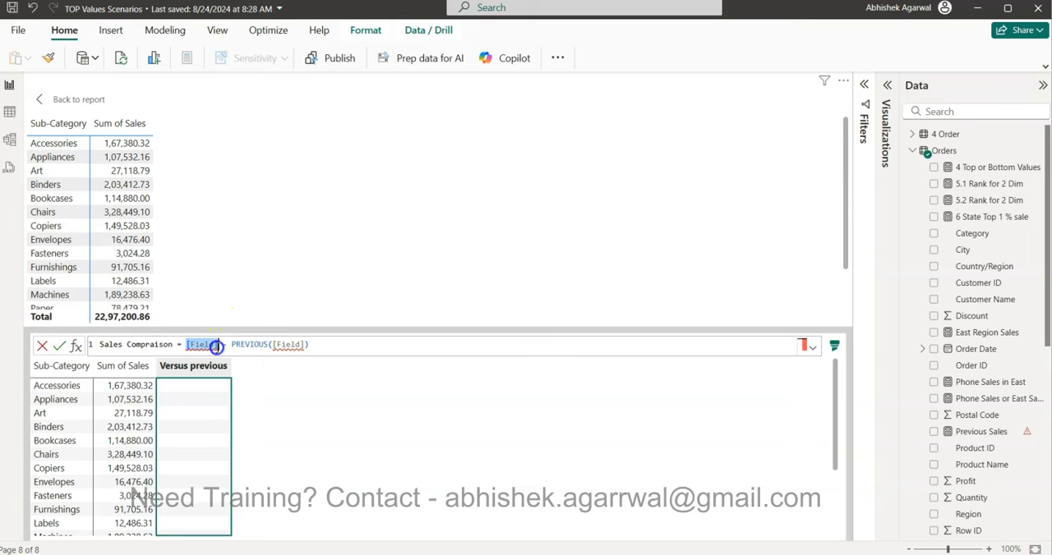
text(sum)
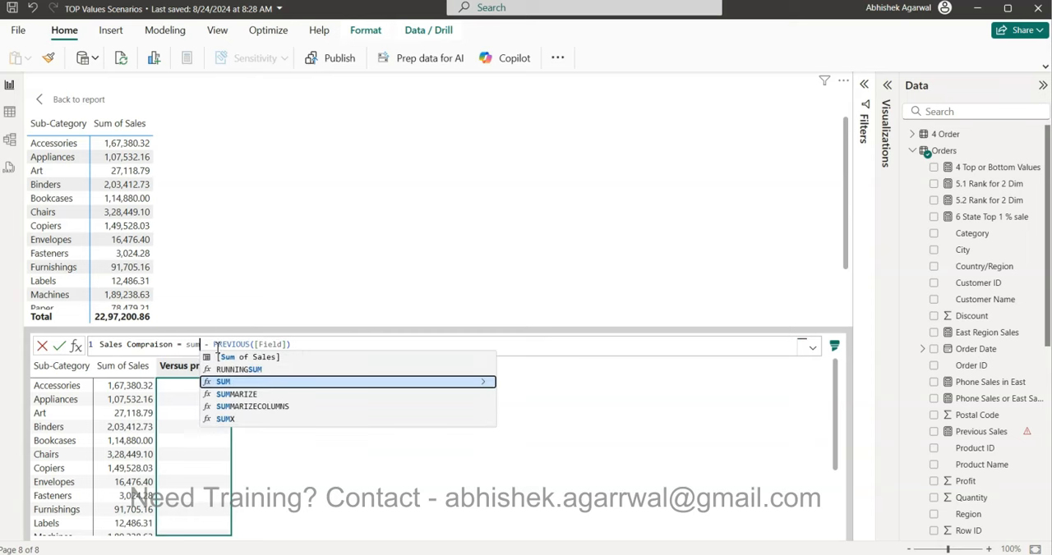
key(Up)
key(Up)
key(Tab)
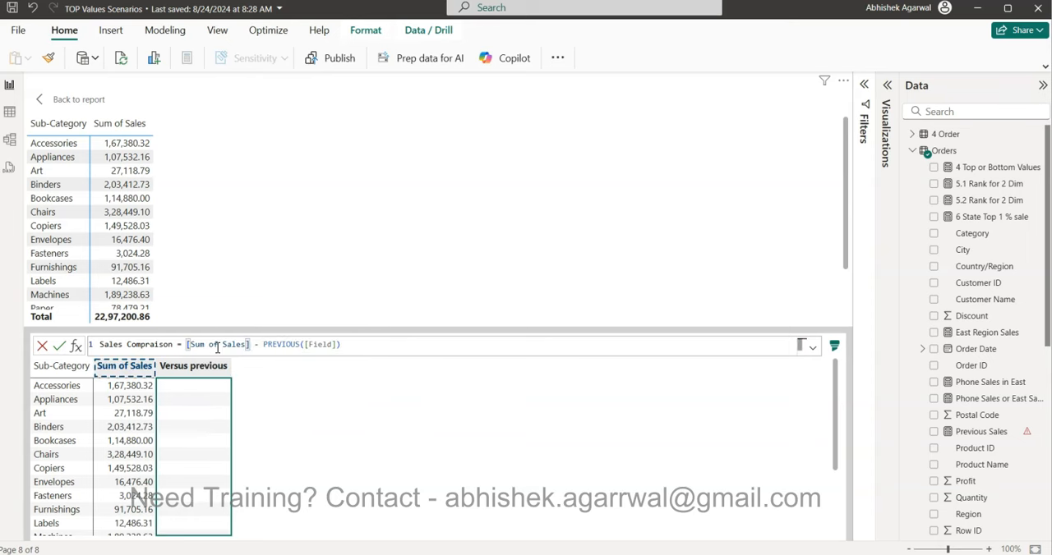
Step: Replace the placeholder inside PREVIOUS with [Sum of Sales], commit the formula, and look through the resulting column
click(305, 344)
drag(305, 344, 334, 346)
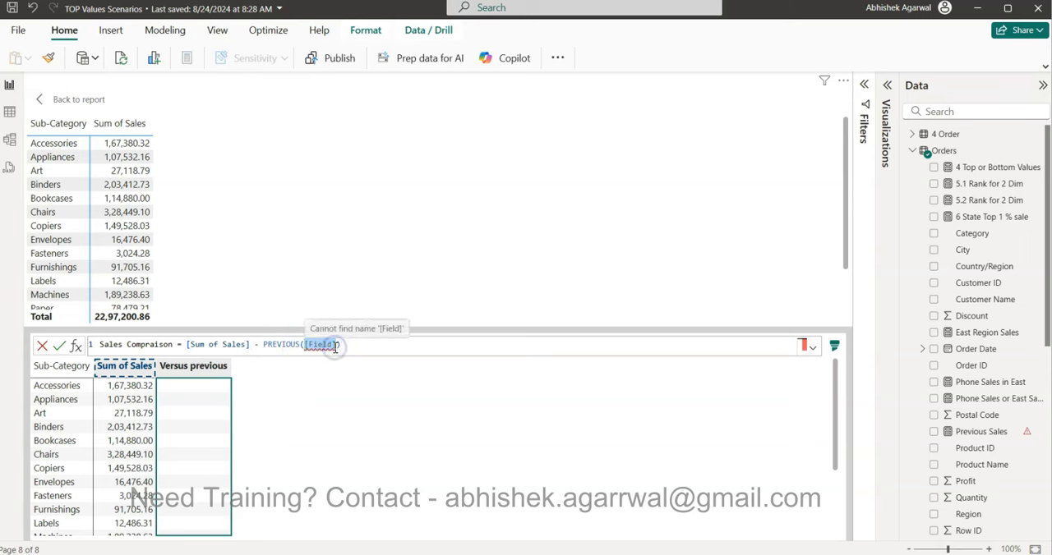
text(sum)
key(Up)
key(Up)
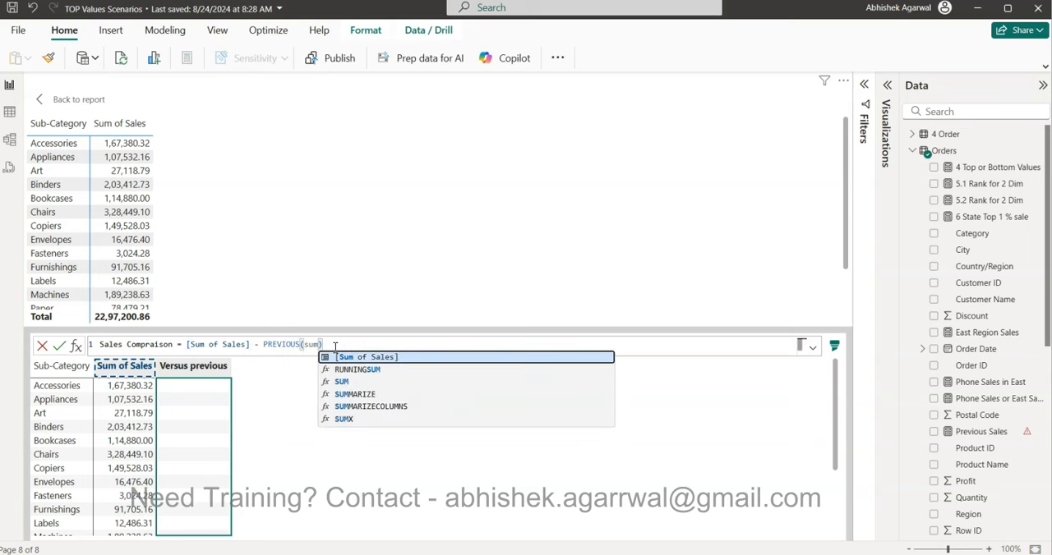
key(Tab)
key(Escape)
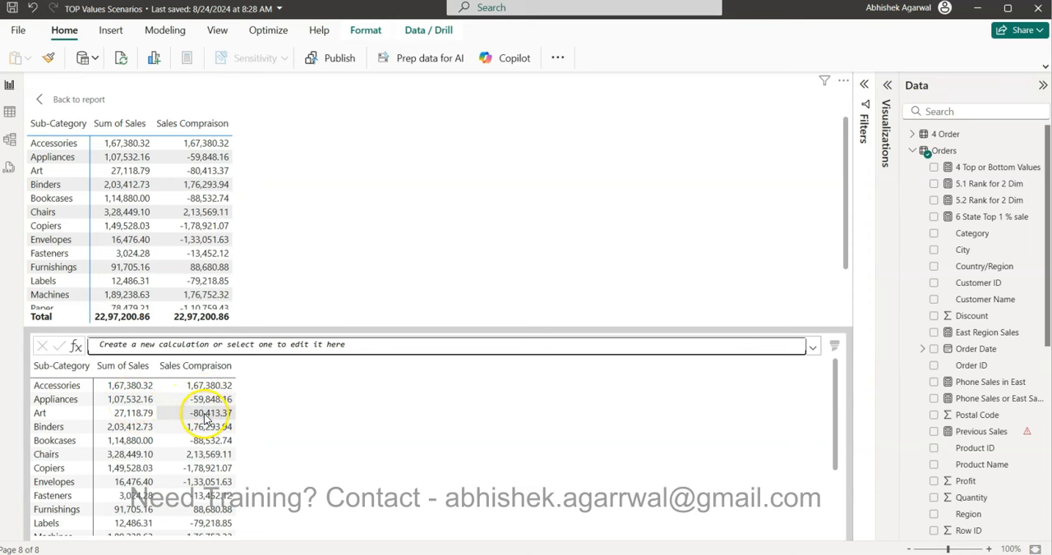
scroll(207, 420, down, 3)
scroll(207, 420, up, 3)
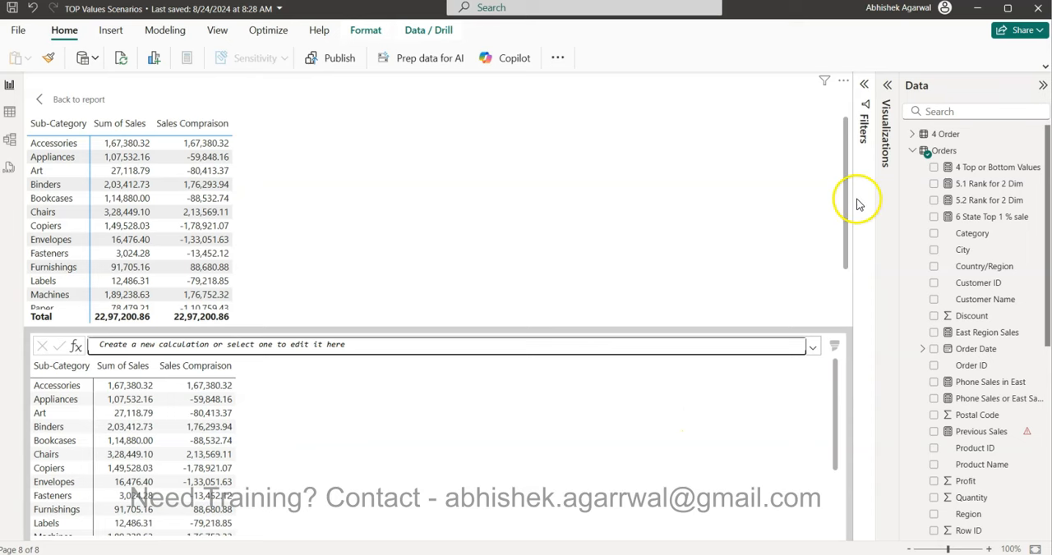
Step: Edit the Sales Compraison calculation so that PREVIOUS uses a step value of 2: PREVIOUS([Sum of Sales],2)
click(888, 87)
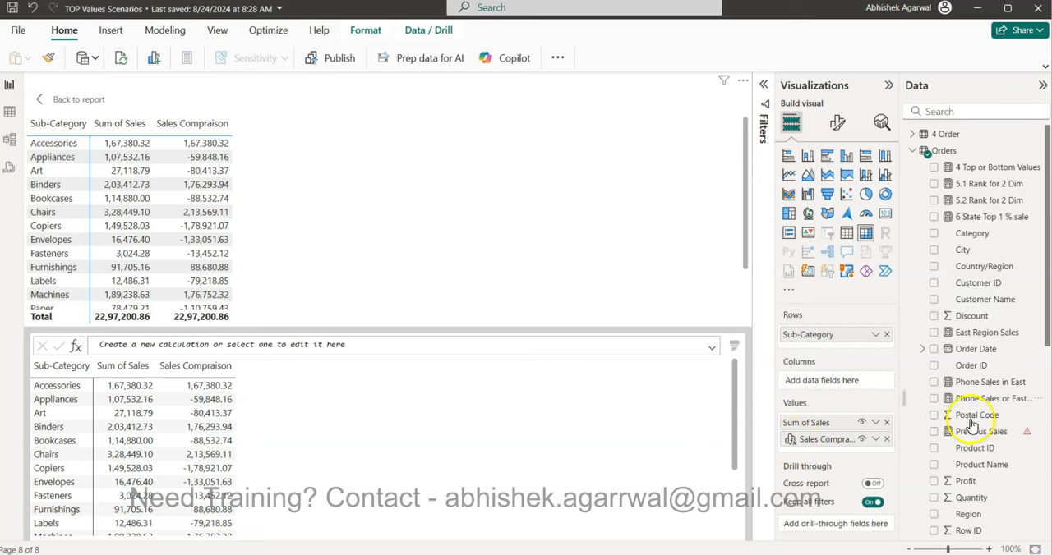
scroll(986, 385, down, 4)
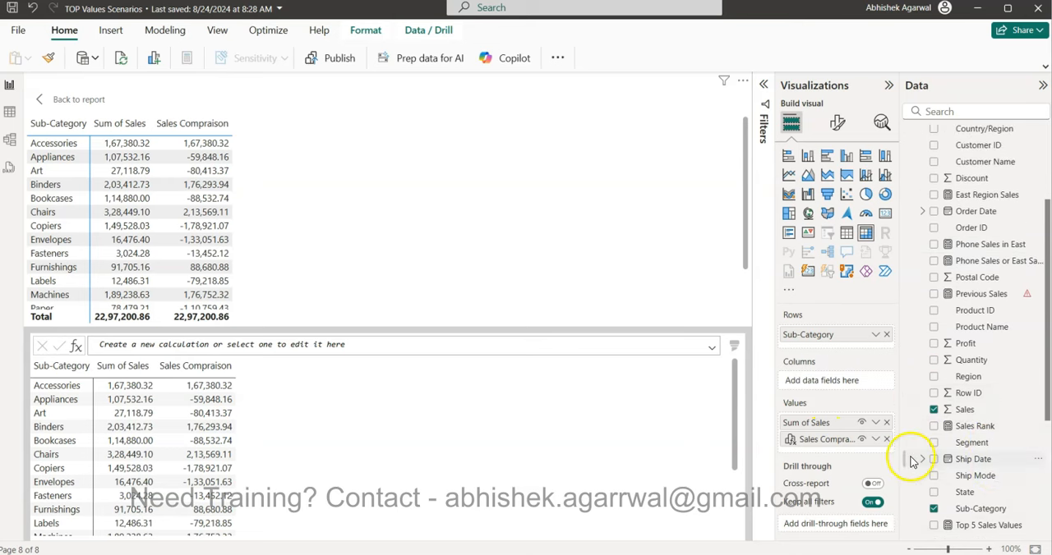
click(876, 441)
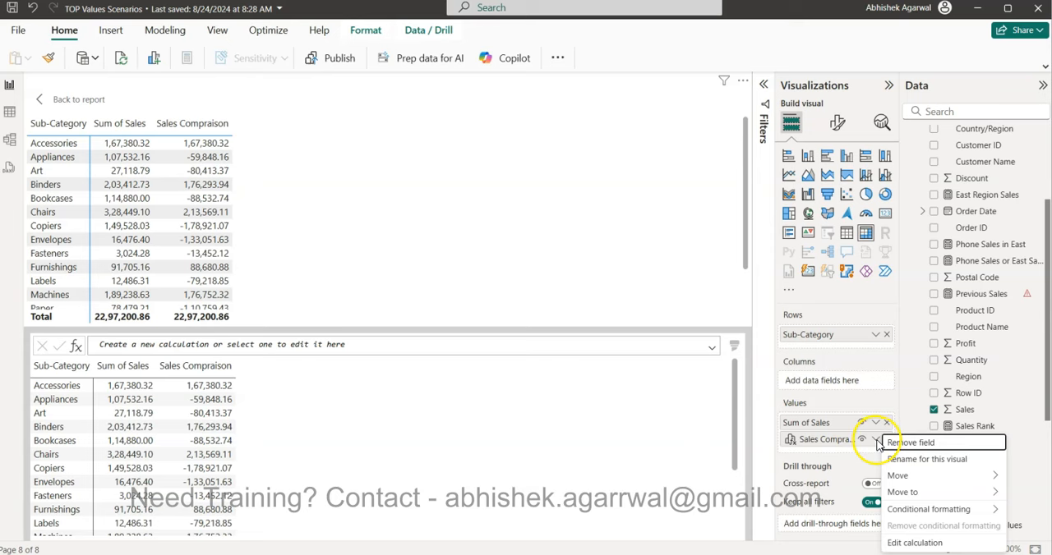
click(920, 543)
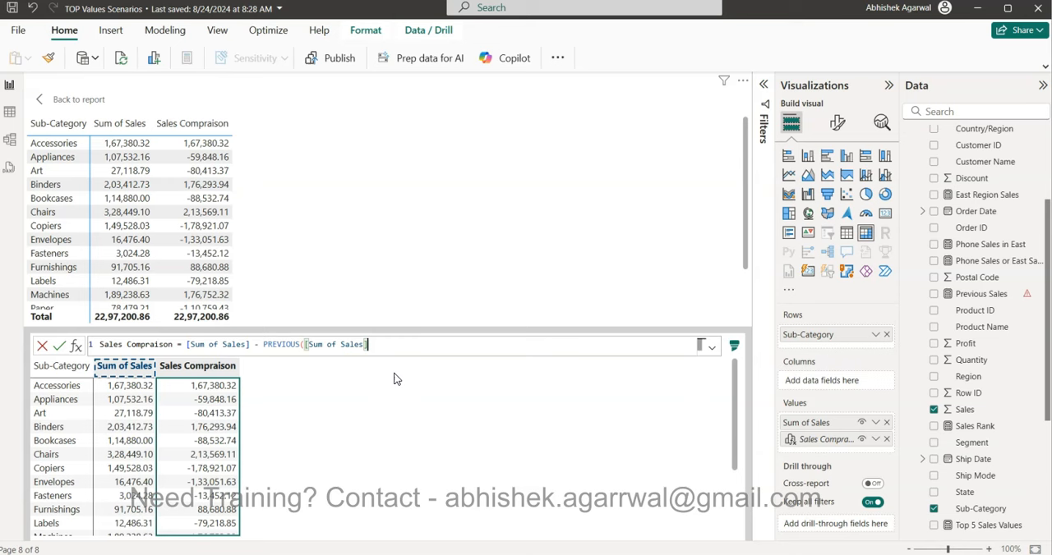
text(,)
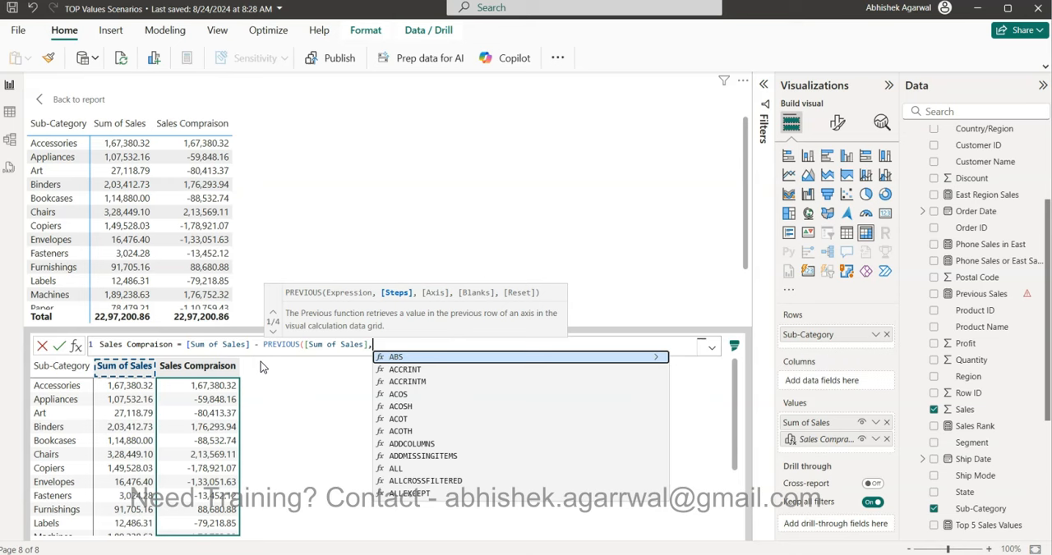
text(2)
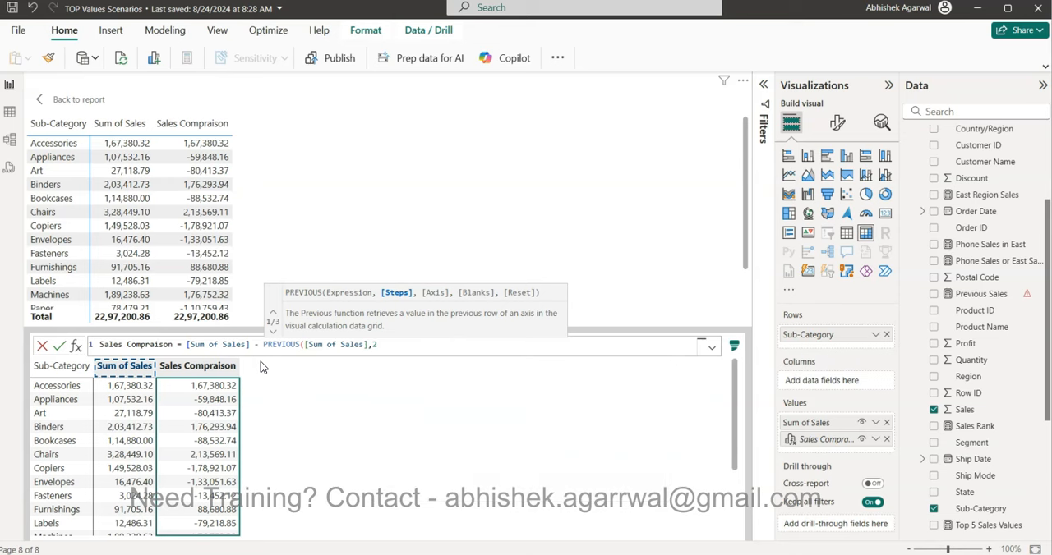
text())
key(Return)
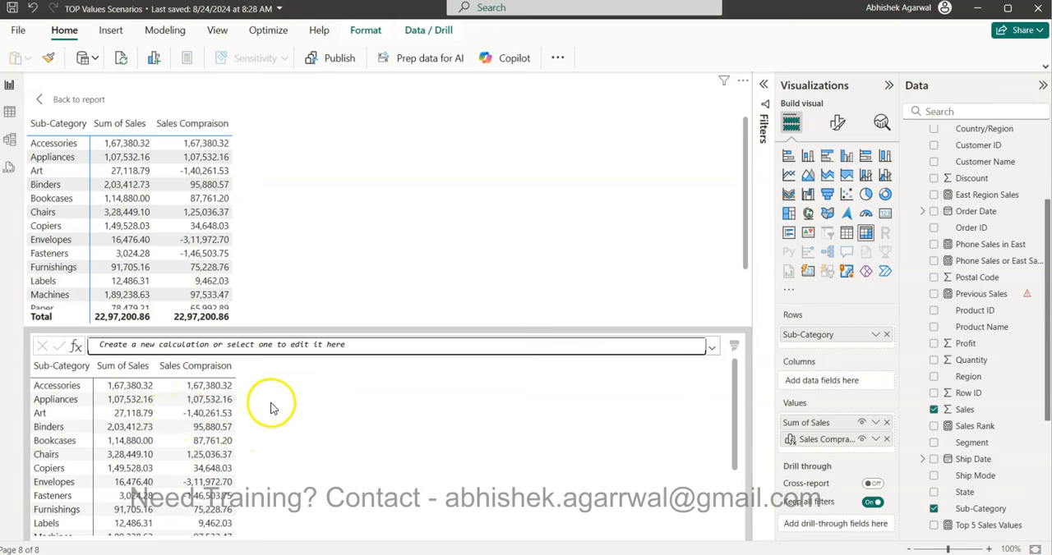
Step: Reopen the Sales Compraison formula, try starting an Axis argument after the 2, remove it, and recommit the formula
click(875, 440)
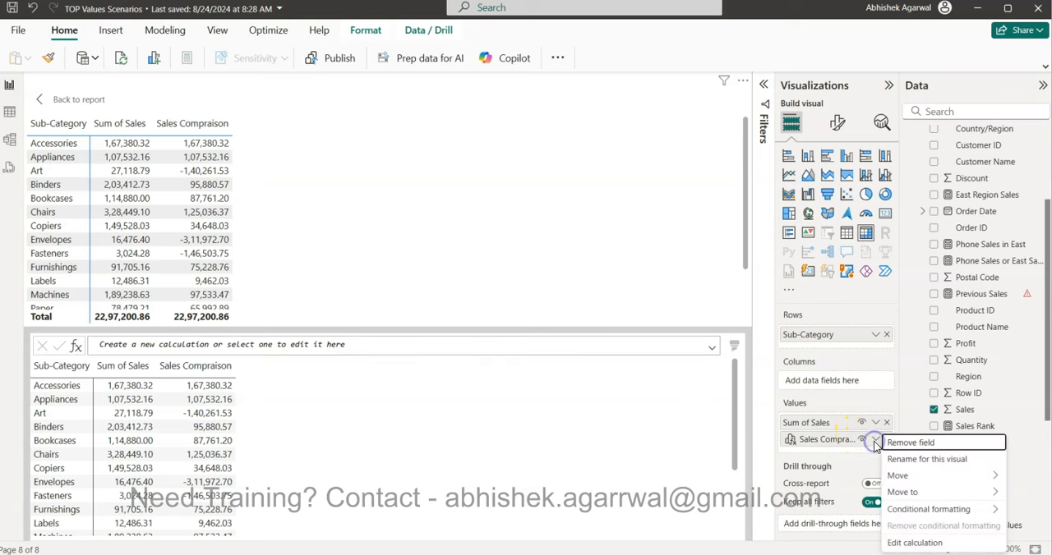
click(915, 543)
key(BackSpace)
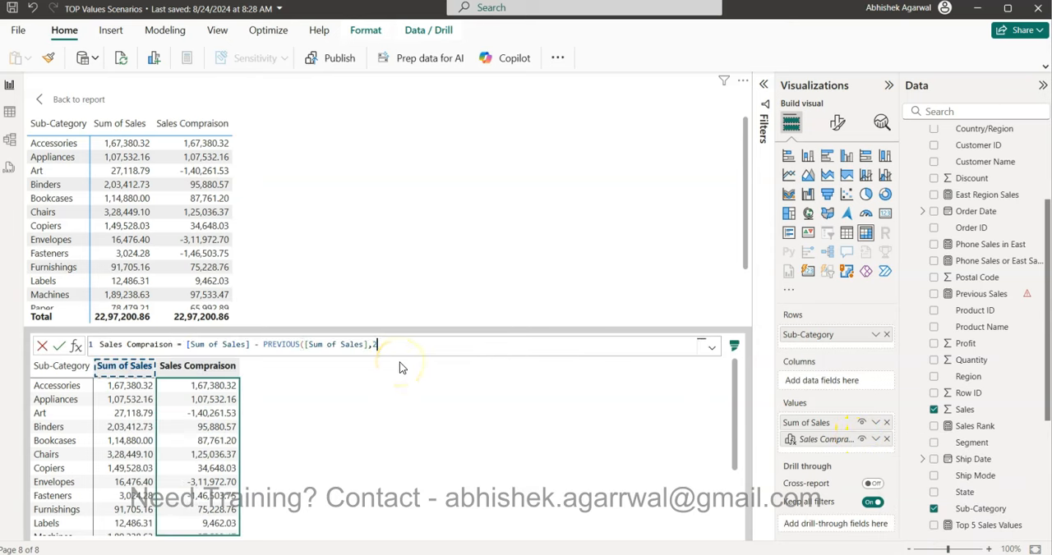
text(,)
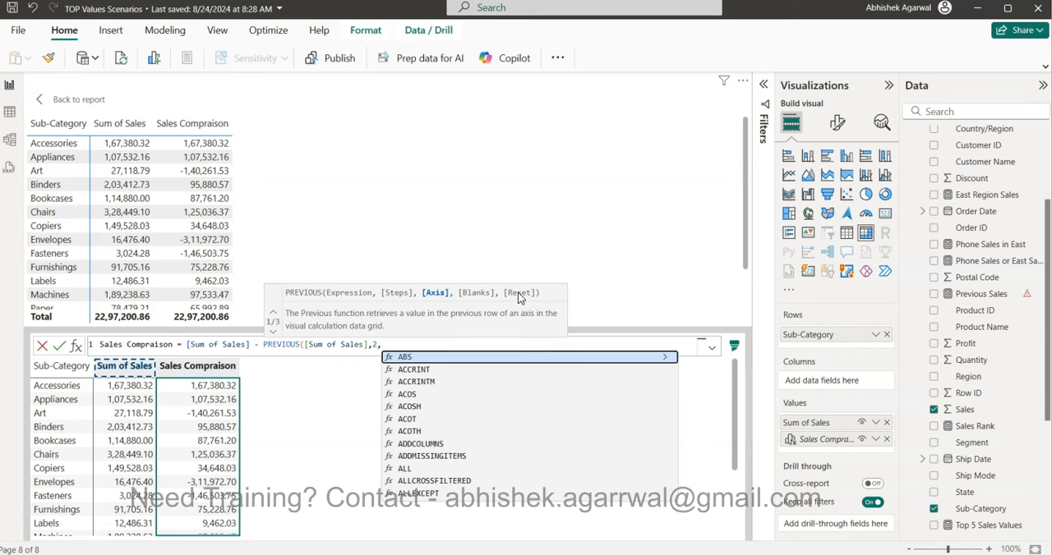
key(BackSpace)
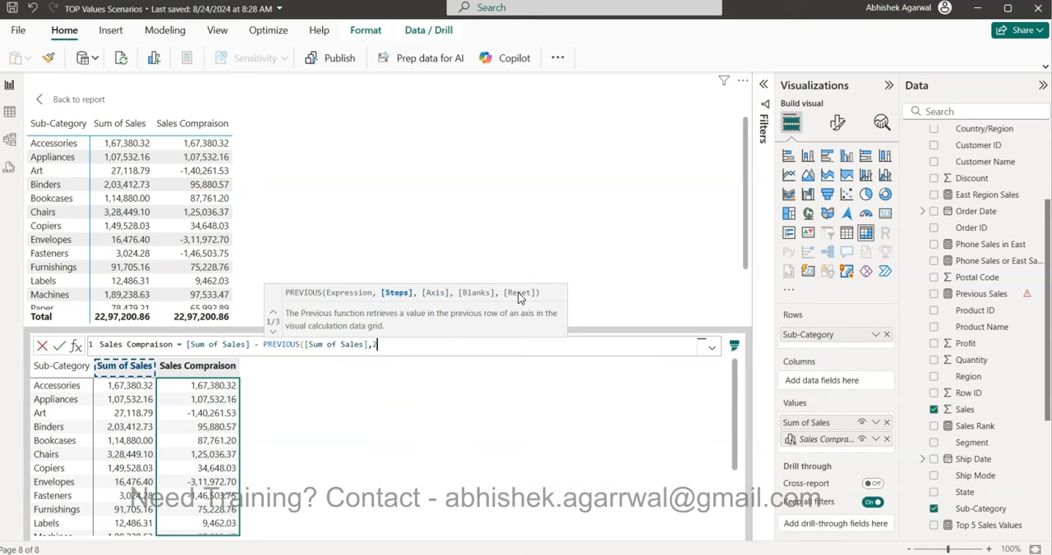
text())
key(Return)
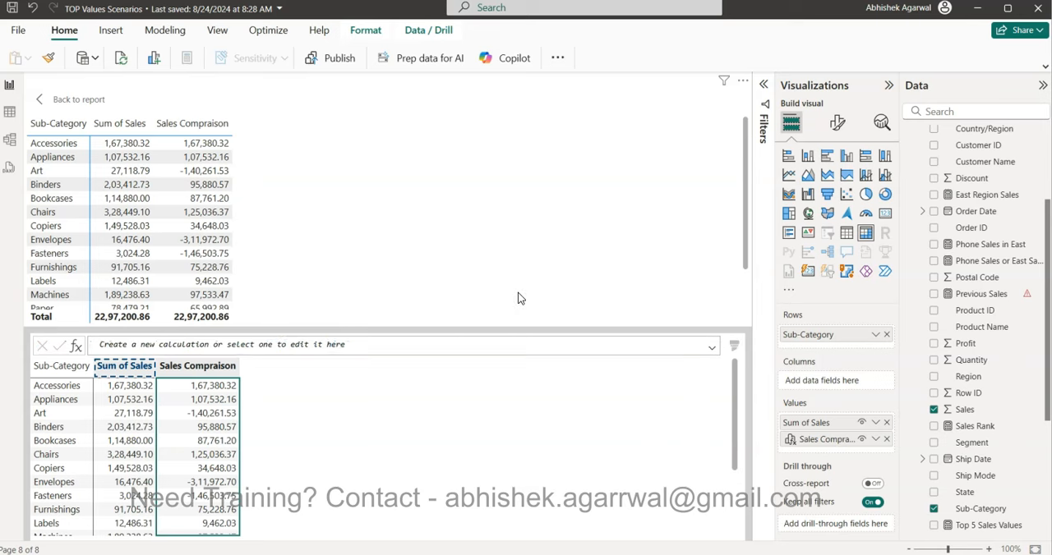
Step: Return to the report page and move the Category by Segment matrix next to the Sub-Category matrix
click(88, 100)
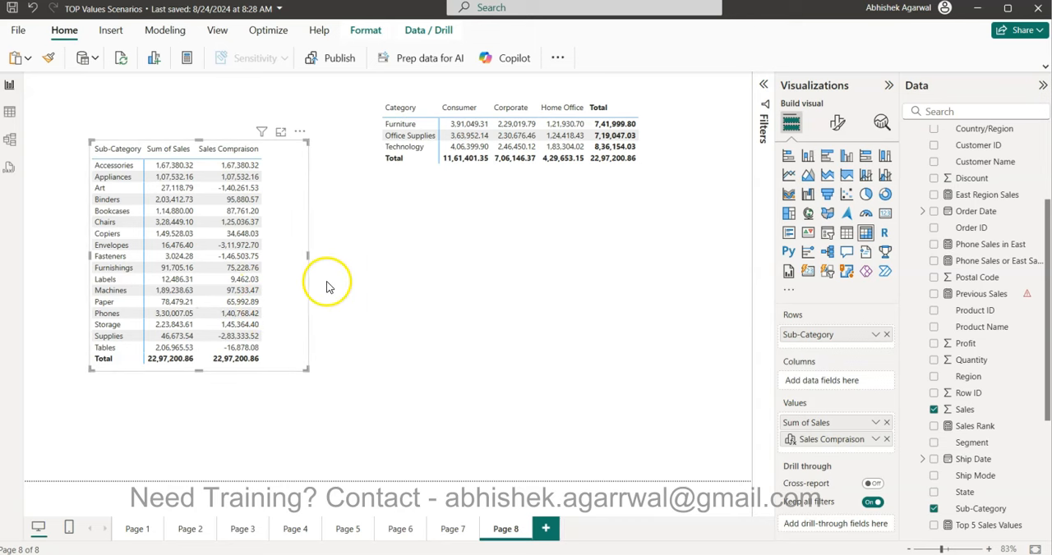
drag(483, 202, 417, 263)
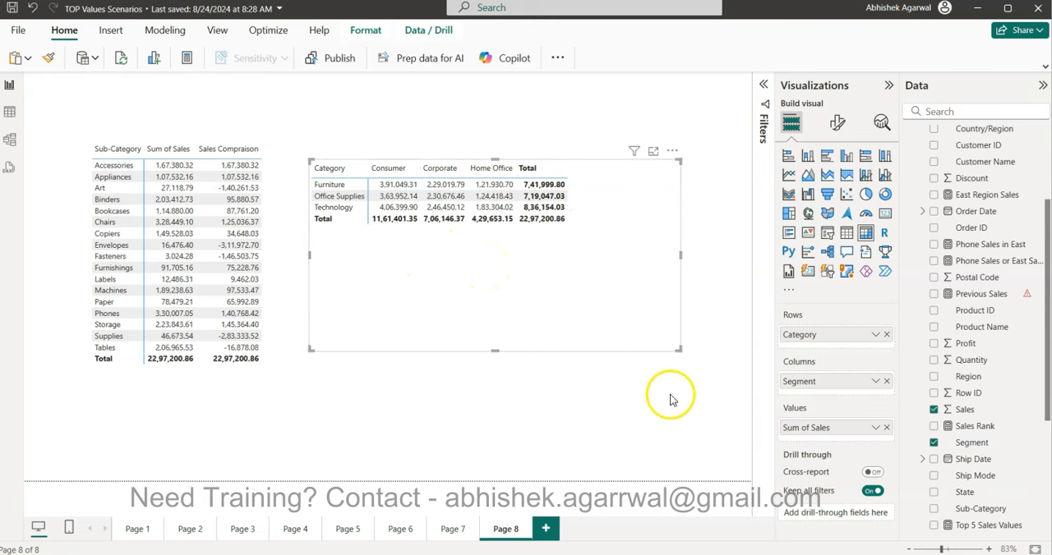
Step: Add a Versus previous visual calculation to the Category by Segment matrix
click(672, 153)
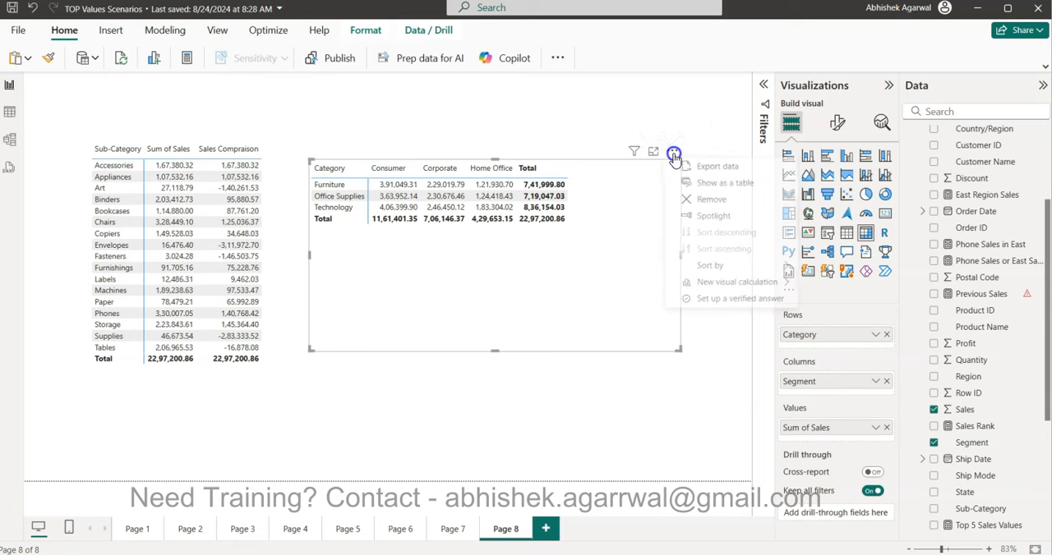
mouse_move(734, 281)
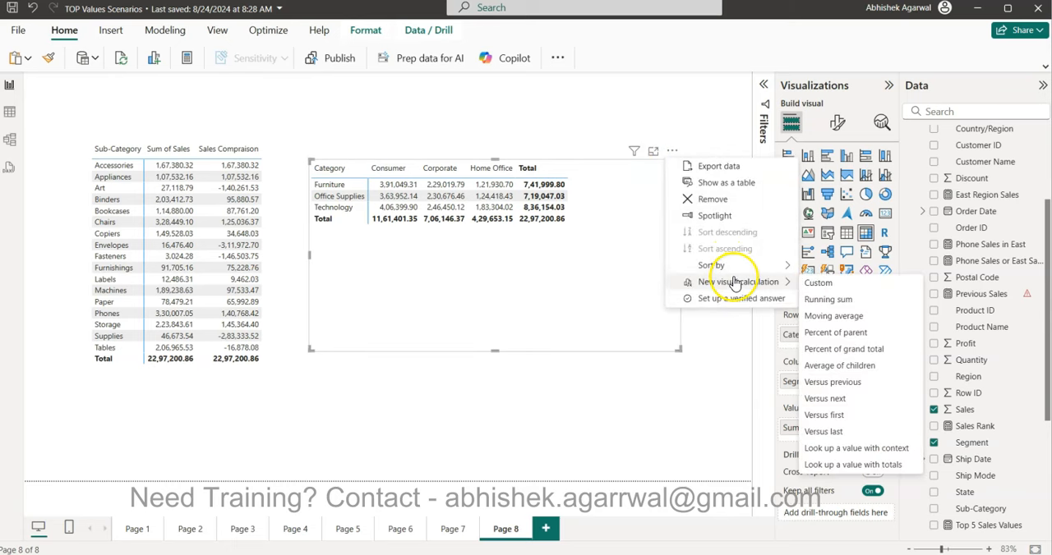
click(864, 382)
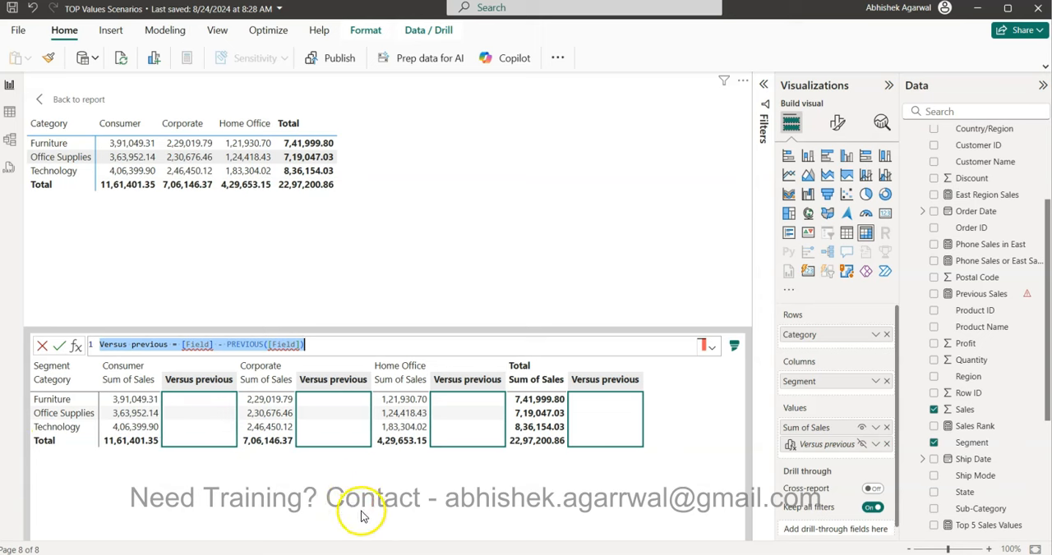
Step: Replace the first [Field] placeholder in the Versus previous formula with SUM([Sum of Sales])
click(214, 344)
key(BackSpace)
key(BackSpace)
key(BackSpace)
key(BackSpace)
key(BackSpace)
key(BackSpace)
key(BackSpace)
text(SUM(sa)
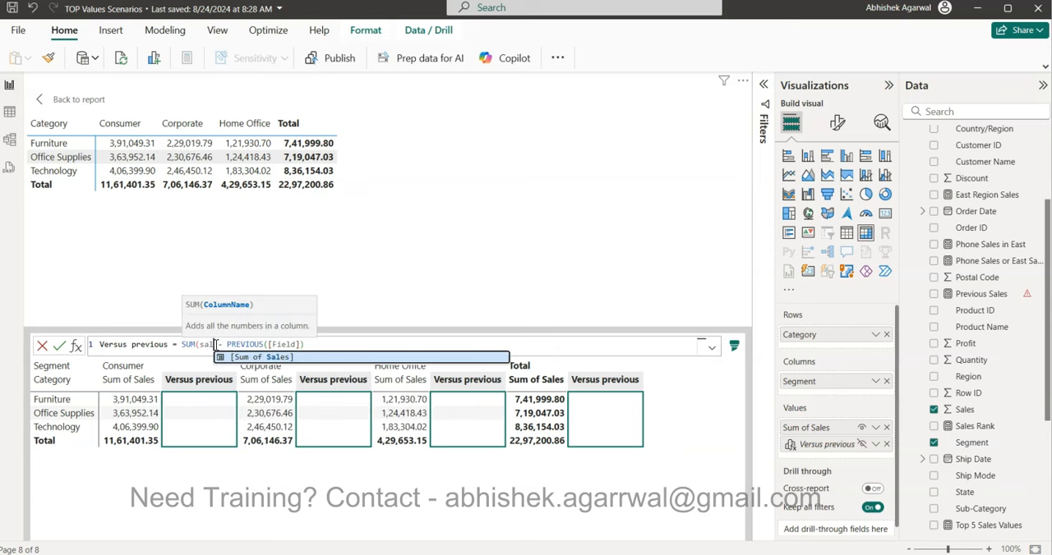
key(Tab)
text())
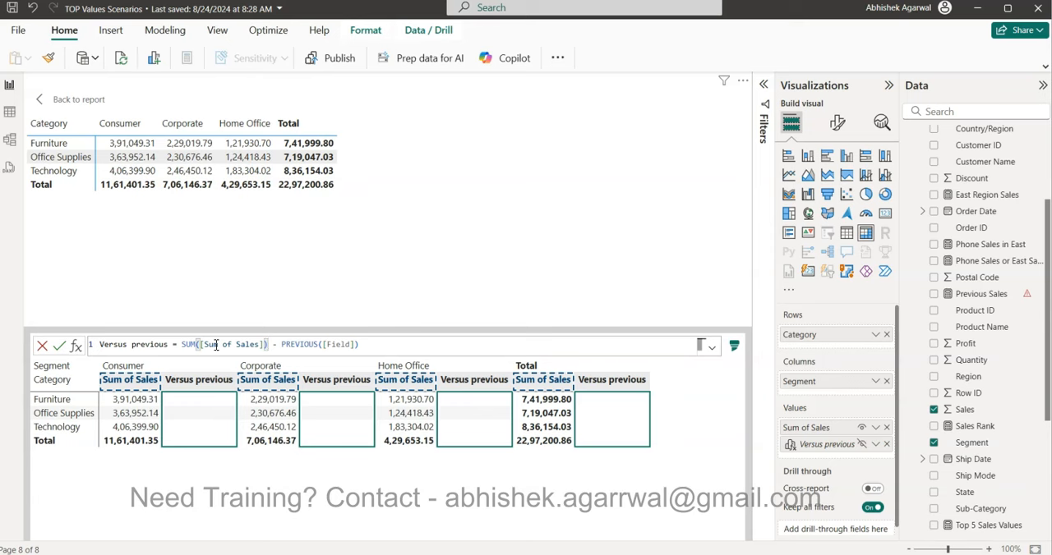
Step: Replace the [Field] placeholder inside PREVIOUS with [Sum of Sales]
key(Right)
key(Right)
key(Right)
key(Right)
key(Right)
key(Right)
key(Right)
key(Right)
key(Right)
key(Right)
key(Right)
key(Right)
key(Right)
key(Right)
key(Right)
key(Right)
key(Right)
key(Right)
key(BackSpace)
key(BackSpace)
key(BackSpace)
key(BackSpace)
key(BackSpace)
text(sum)
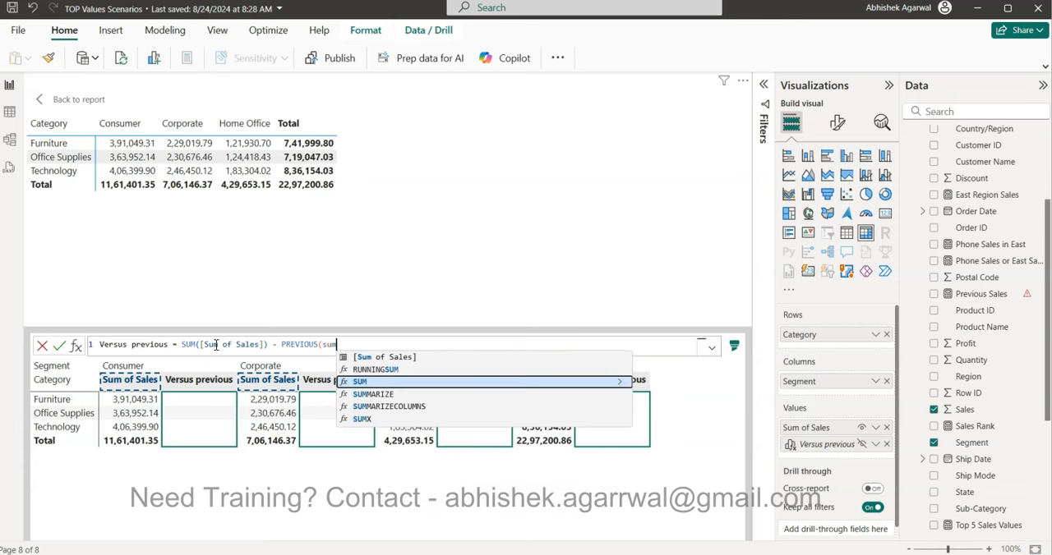
key(Up)
key(Tab)
Step: Leave the Steps argument of PREVIOUS empty, set its Axis argument to ROWS, and commit the formula
text(,)
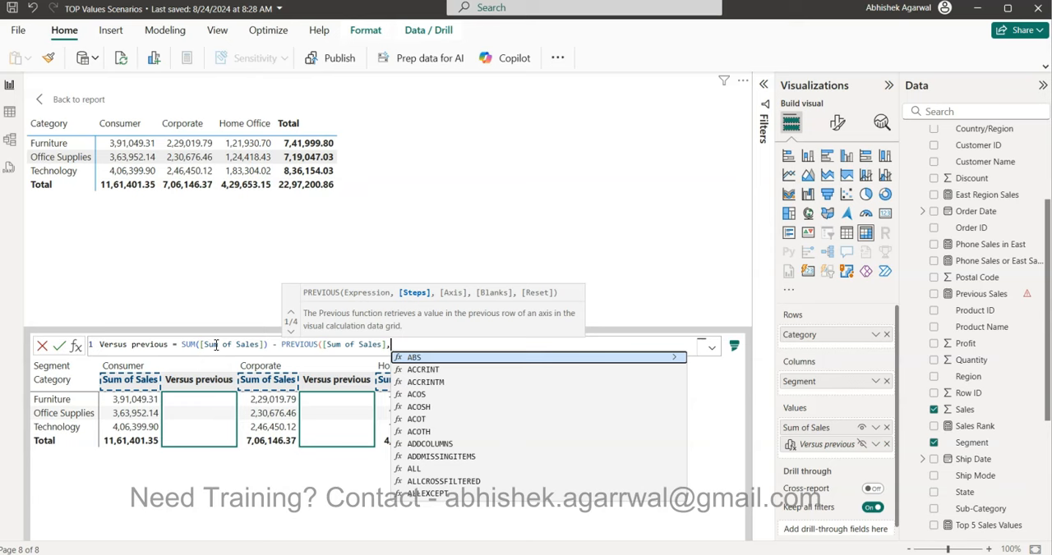
text(,)
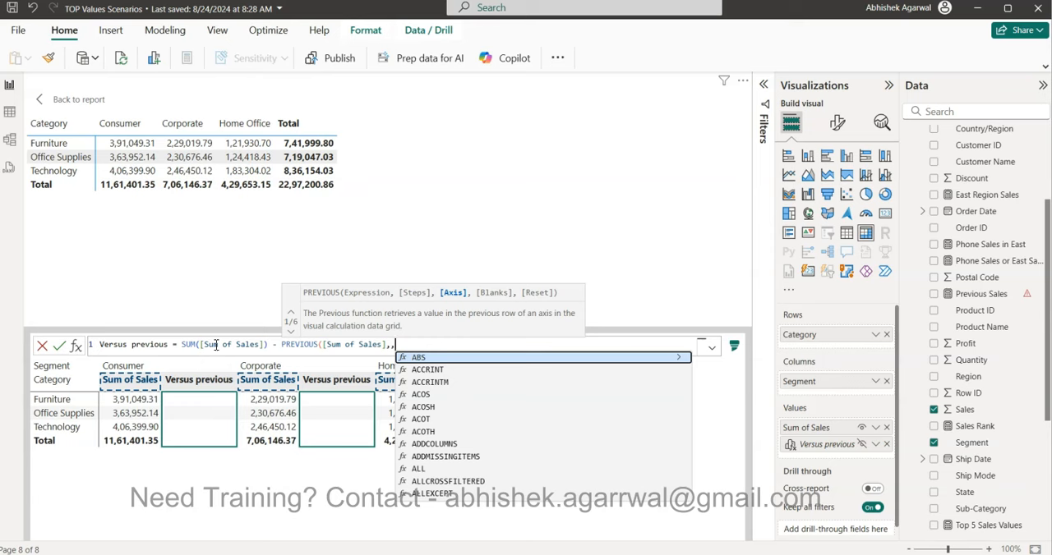
text(ro)
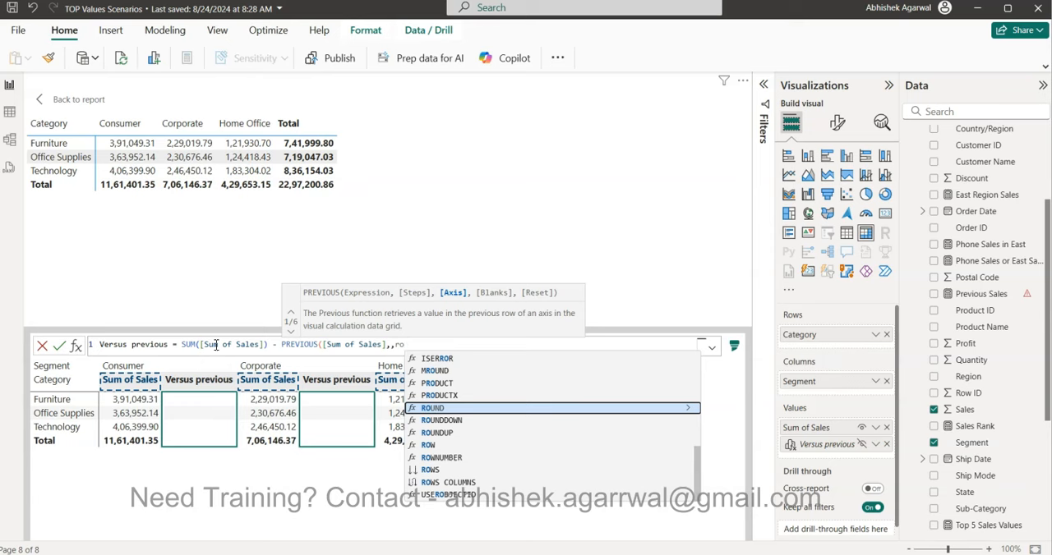
text(w)
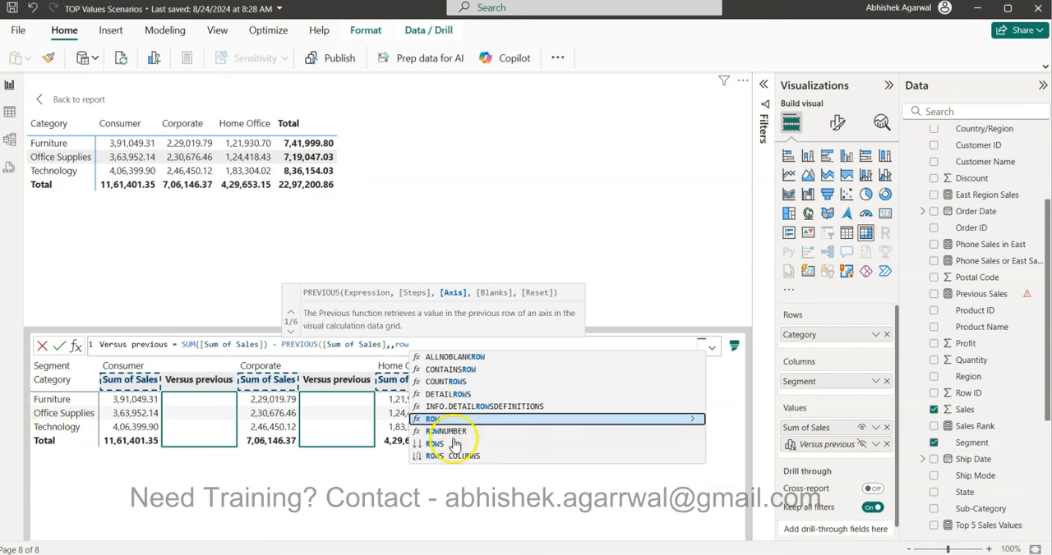
key(Down)
key(Down)
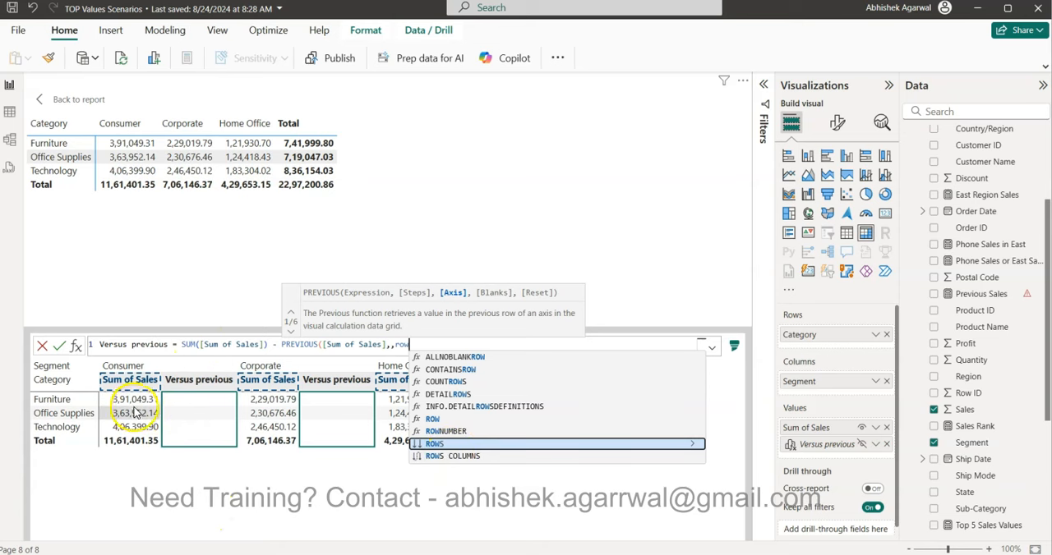
key(Tab)
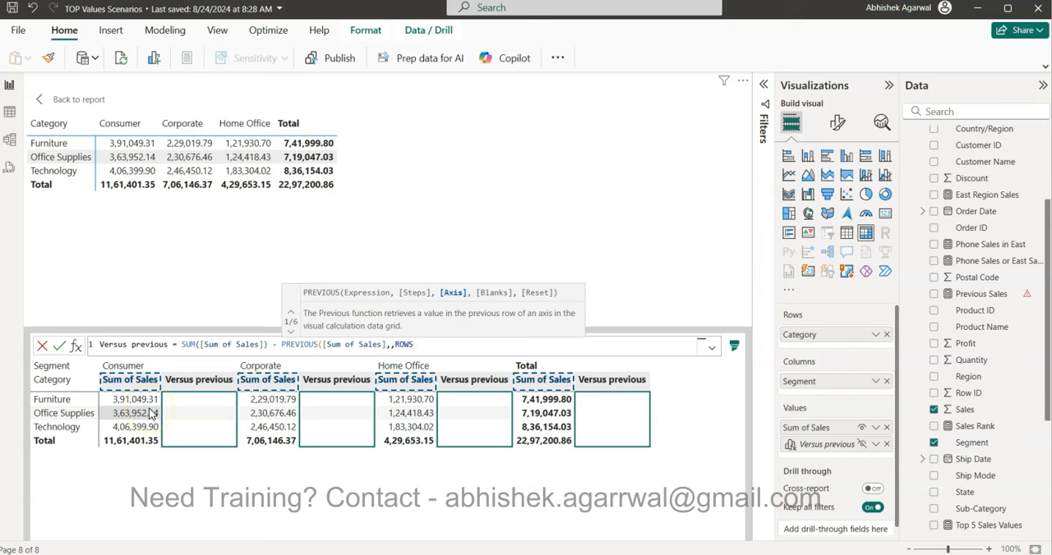
text())
key(Return)
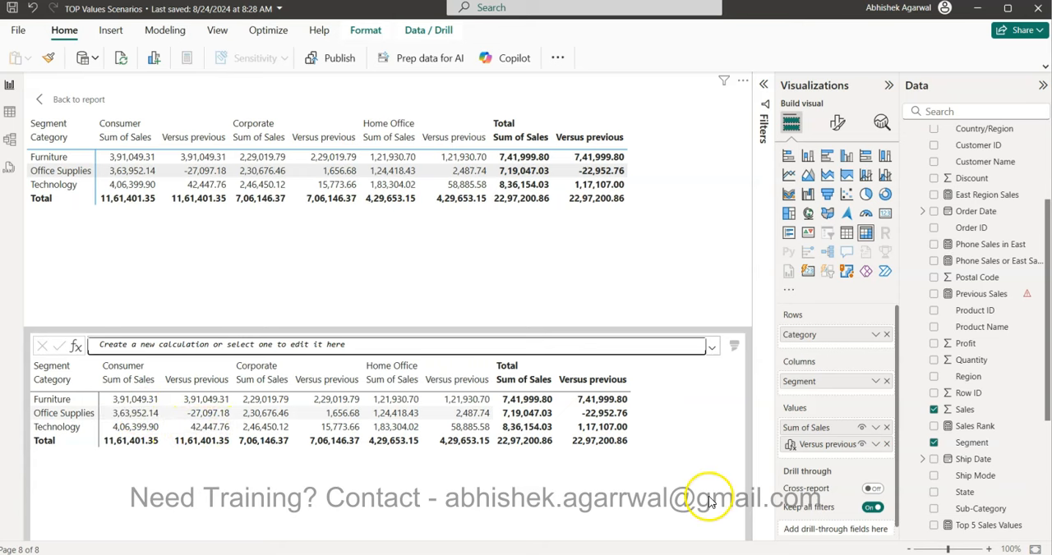
Step: Edit the Versus previous calculation so that PREVIOUS uses COLUMNS as its axis instead of ROWS, and commit it
click(874, 444)
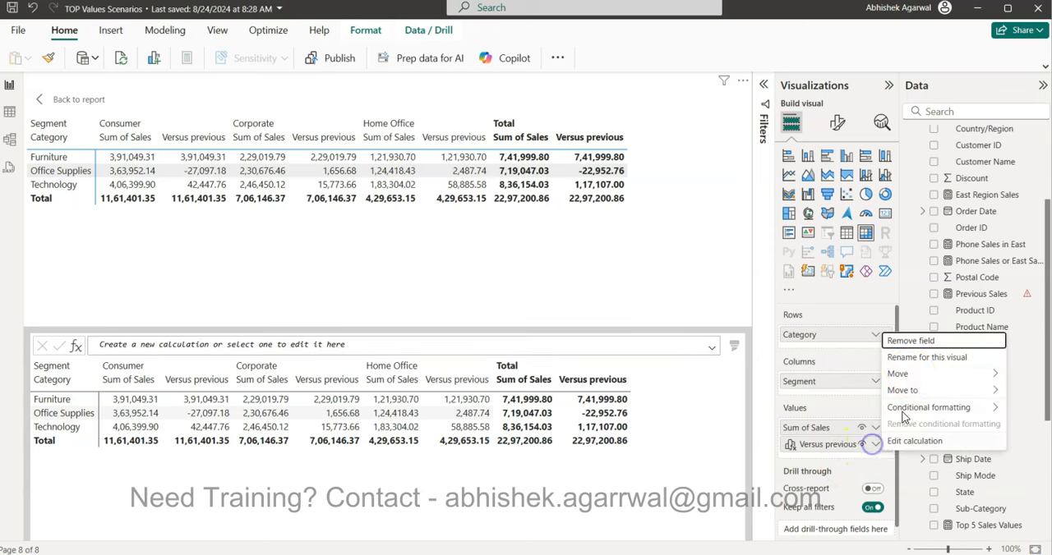
click(913, 442)
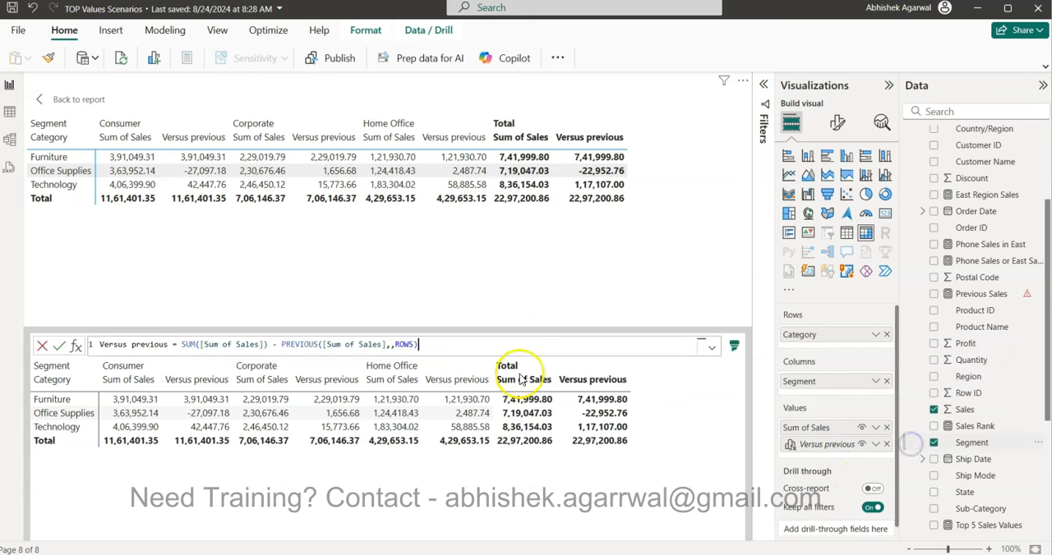
key(BackSpace)
key(BackSpace)
key(BackSpace)
key(BackSpace)
key(BackSpace)
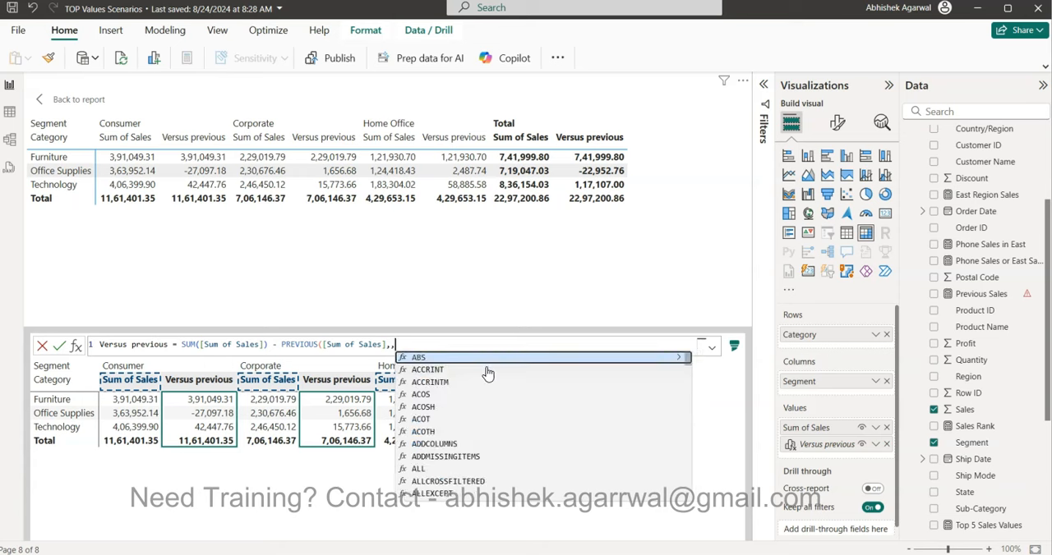
text(co)
key(BackSpace)
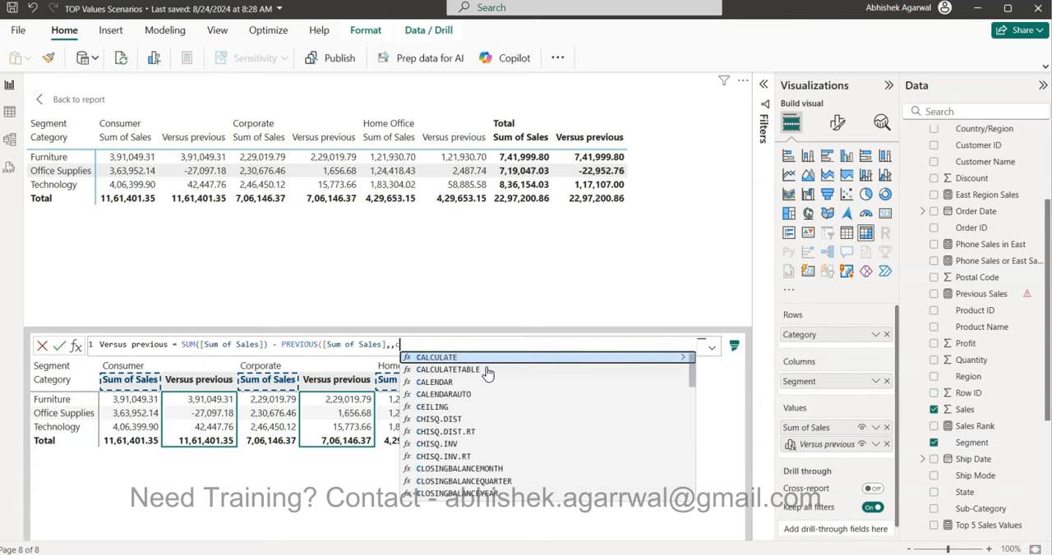
text(olu)
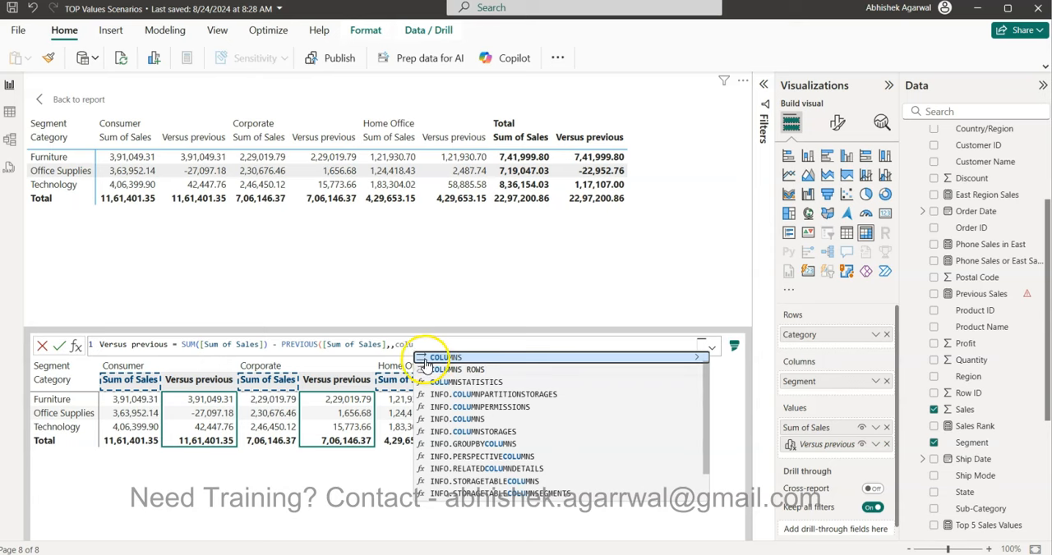
click(493, 356)
text())
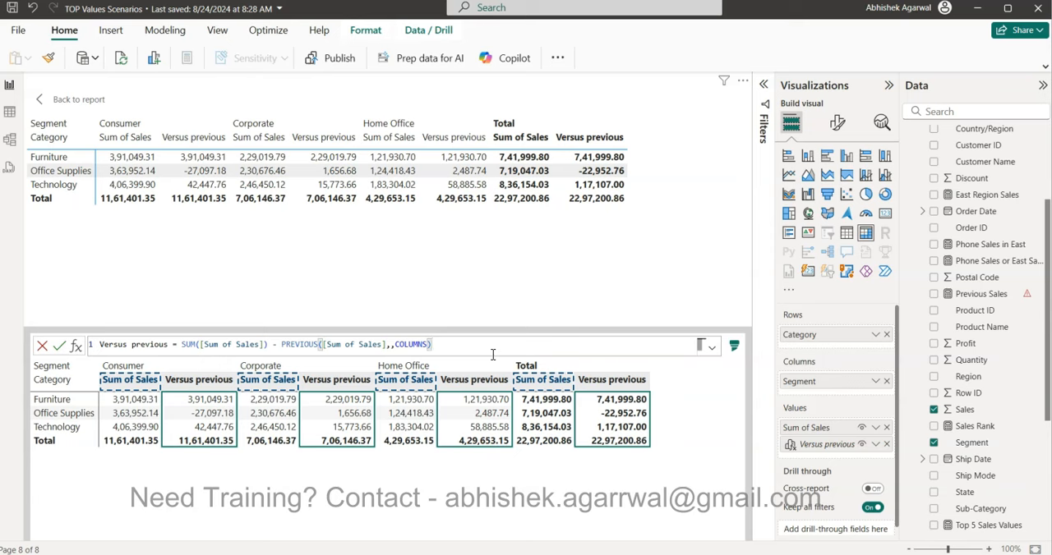
key(Return)
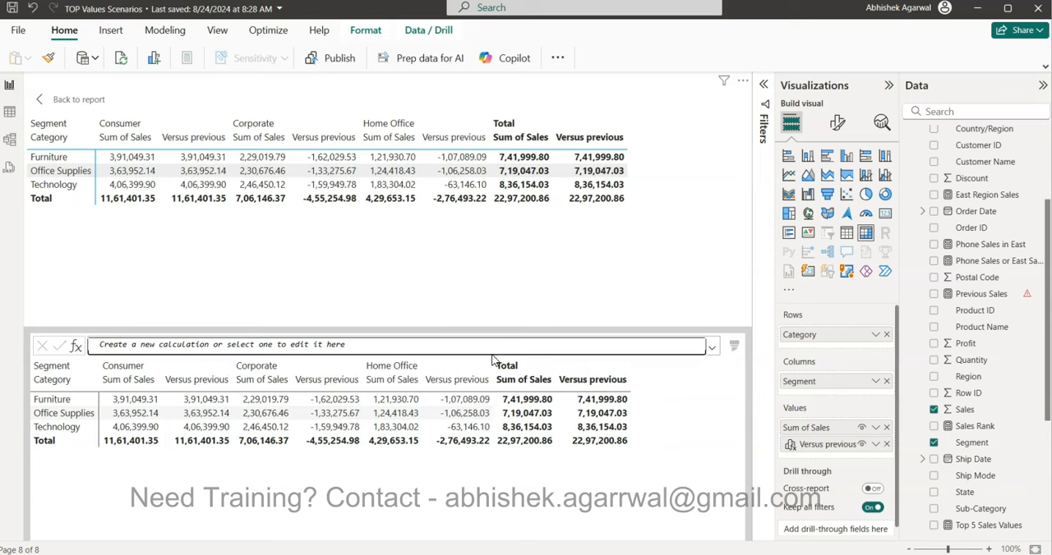